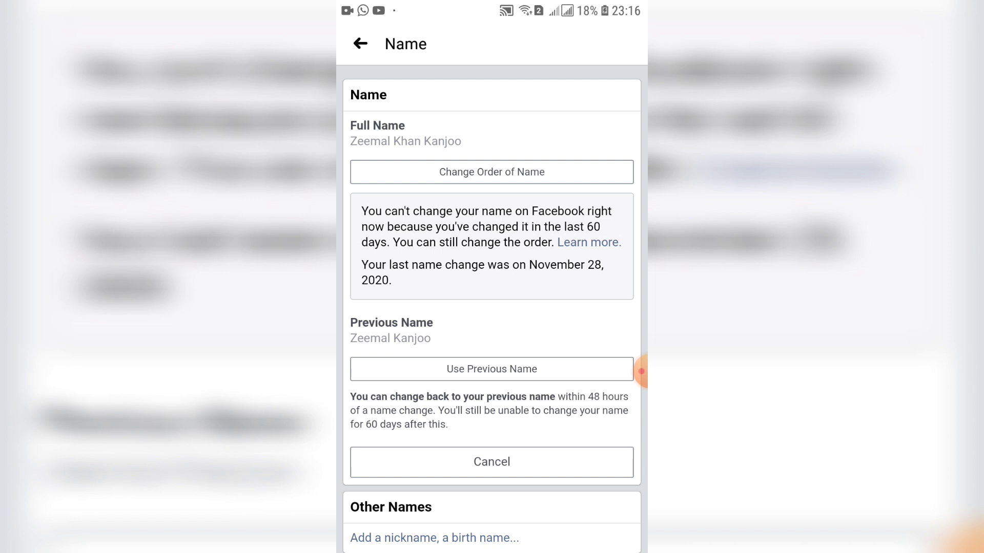
scroll(641, 372, down, 1)
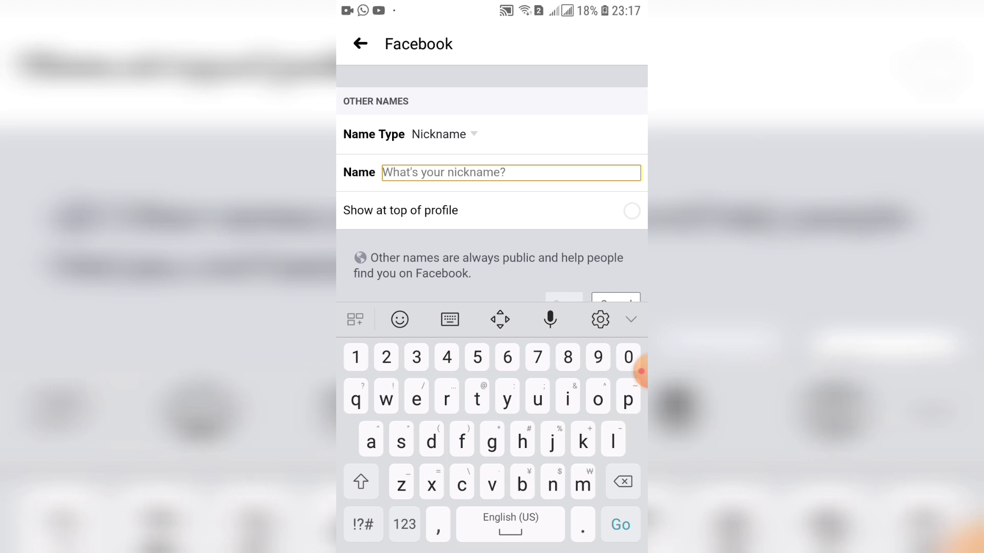
text(ze)
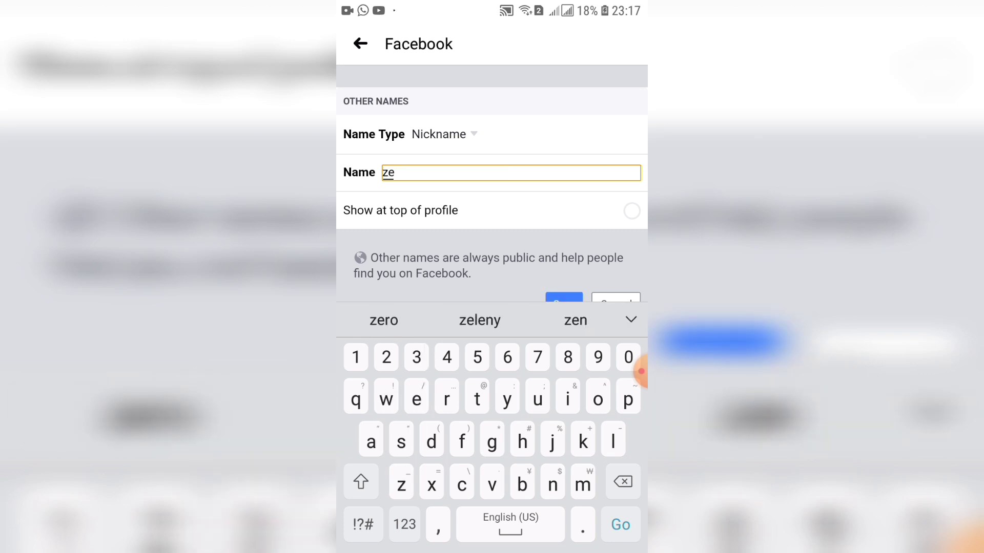
text(moo)
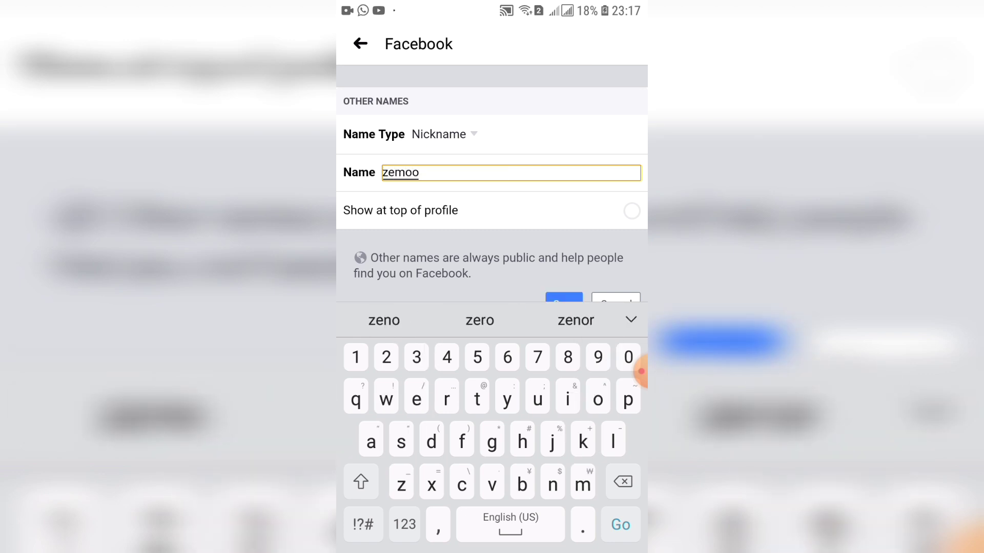
text(kha)
Step: Save the nickname zemoo khan set to show at the top of the profile
key(BackSpace)
key(BackSpace)
text(khan)
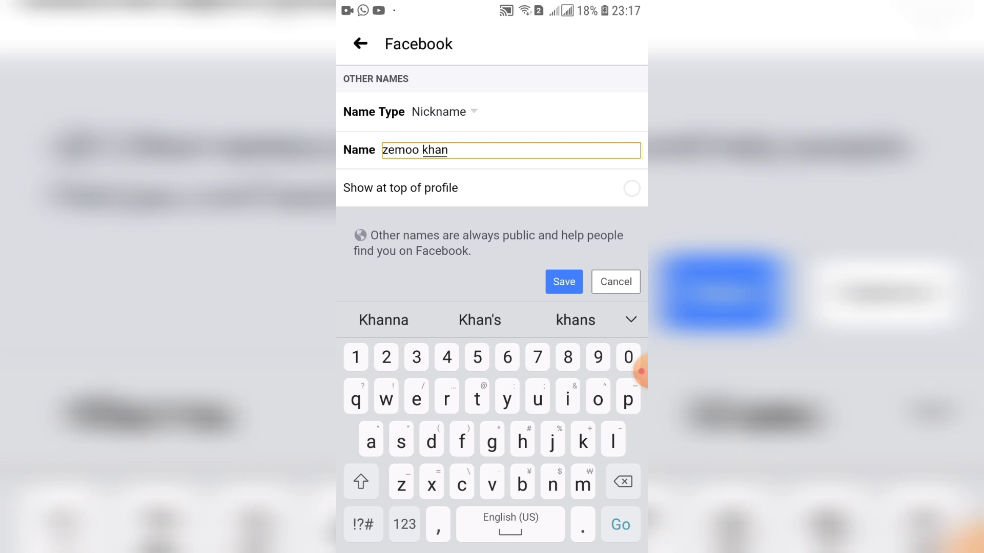
click(632, 188)
click(563, 342)
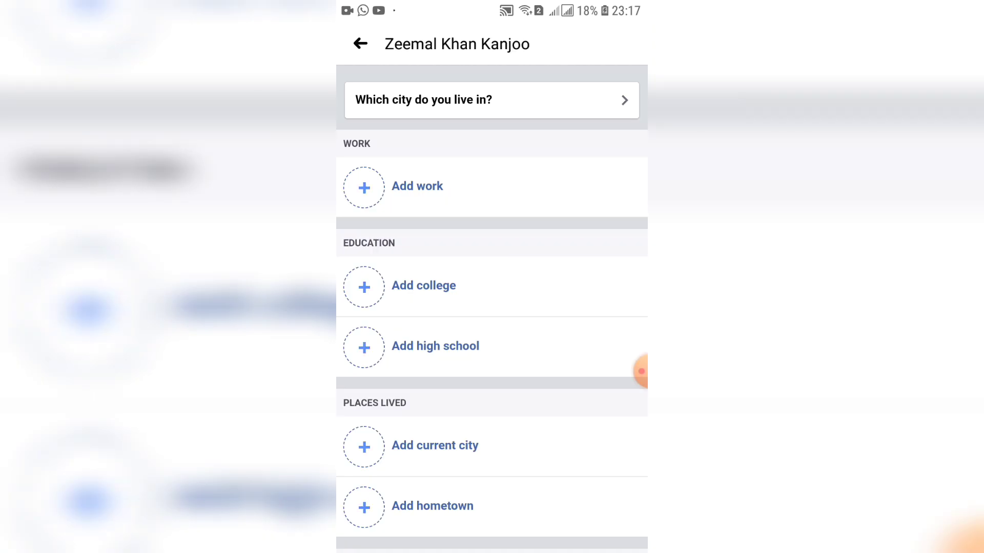
scroll(492, 307, down, 3)
scroll(492, 308, down, 2)
scroll(492, 307, up, 5)
Step: Leave the About info page and go to the profile from the news feed
click(361, 44)
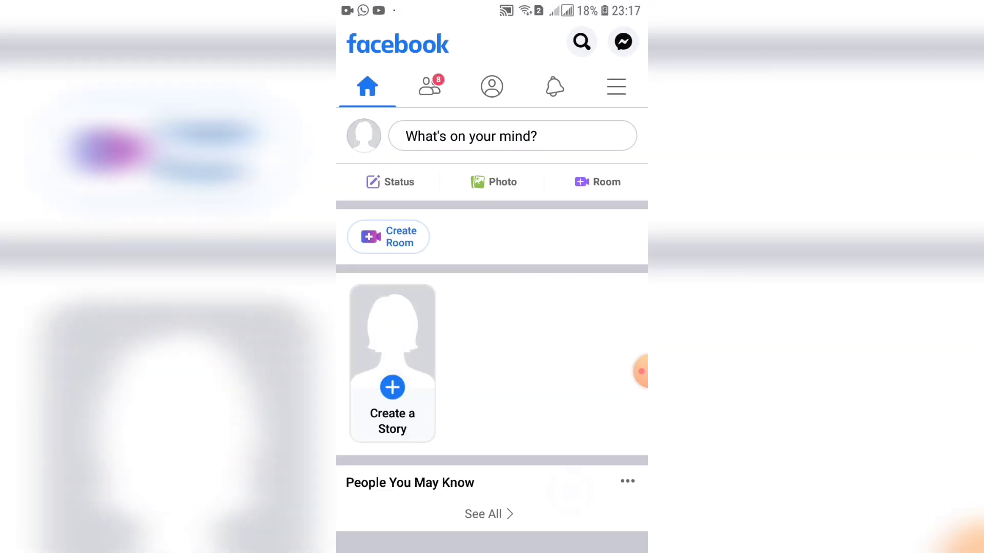
click(617, 86)
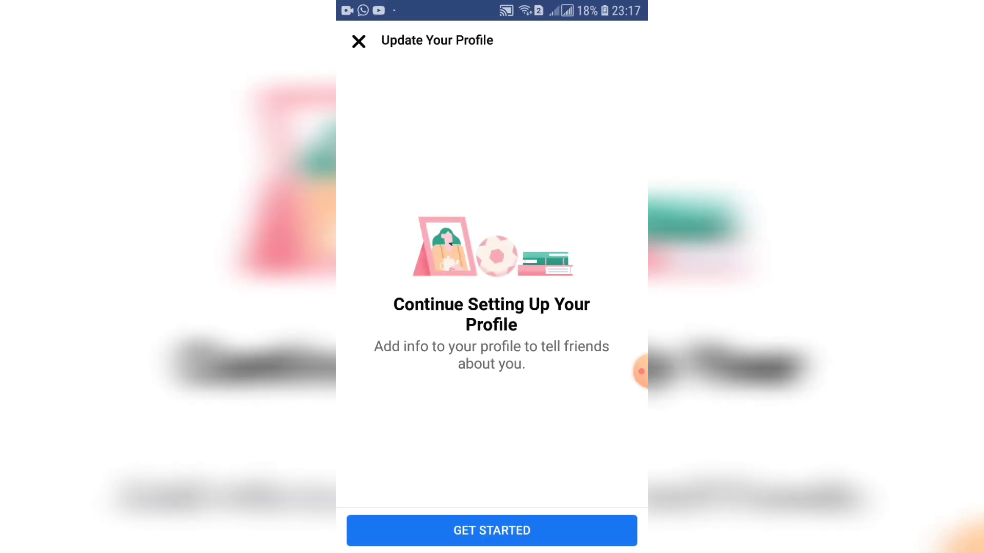
Step: Dismiss the Update Your Profile prompt with STOP to view the profile showing zemoo khan
click(358, 42)
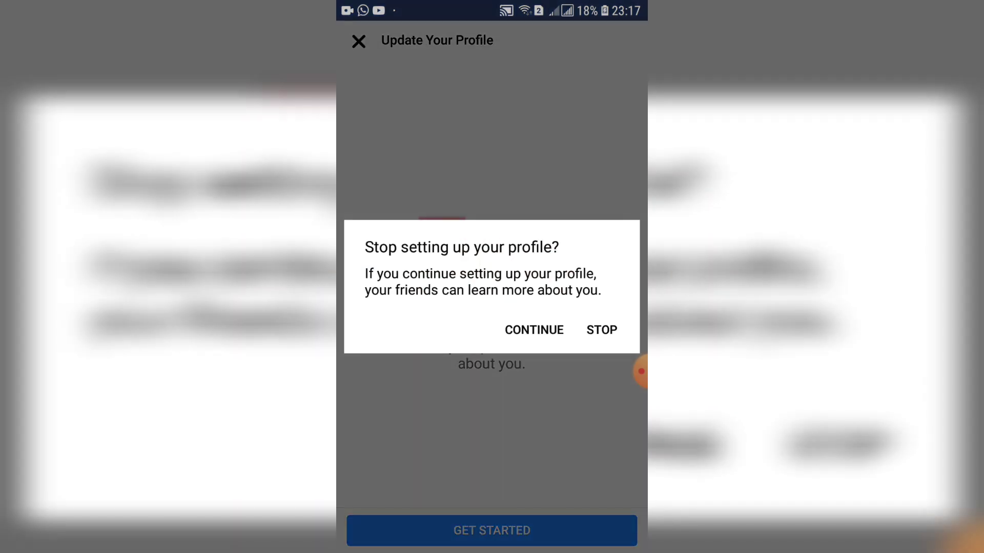
click(533, 330)
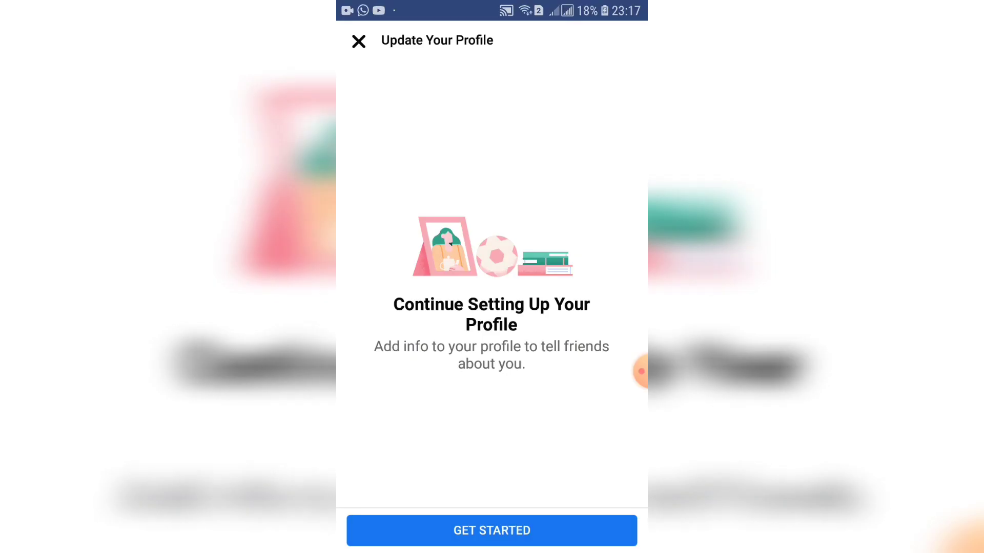
click(358, 41)
click(599, 330)
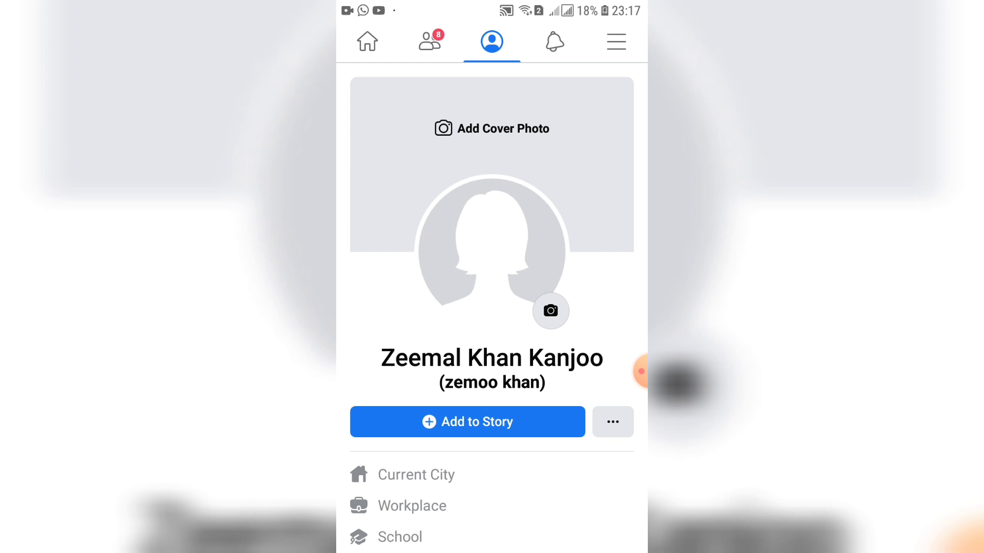
scroll(492, 307, down, 2)
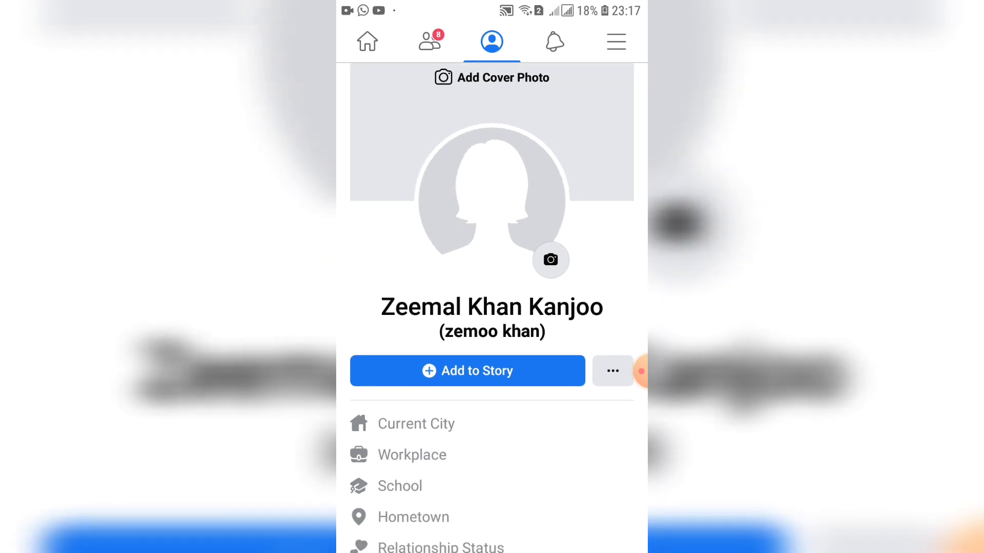
scroll(640, 371, down, 2)
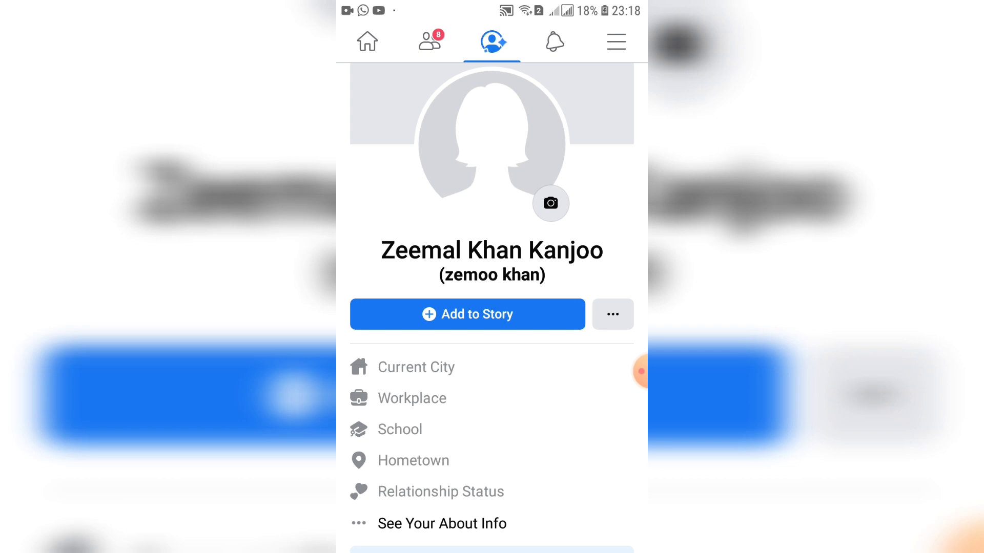
key(Print)
scroll(492, 231, up, 2)
Step: From the main menu reach Settings & Privacy, Settings, then Personal Information toward the Name settings
click(616, 42)
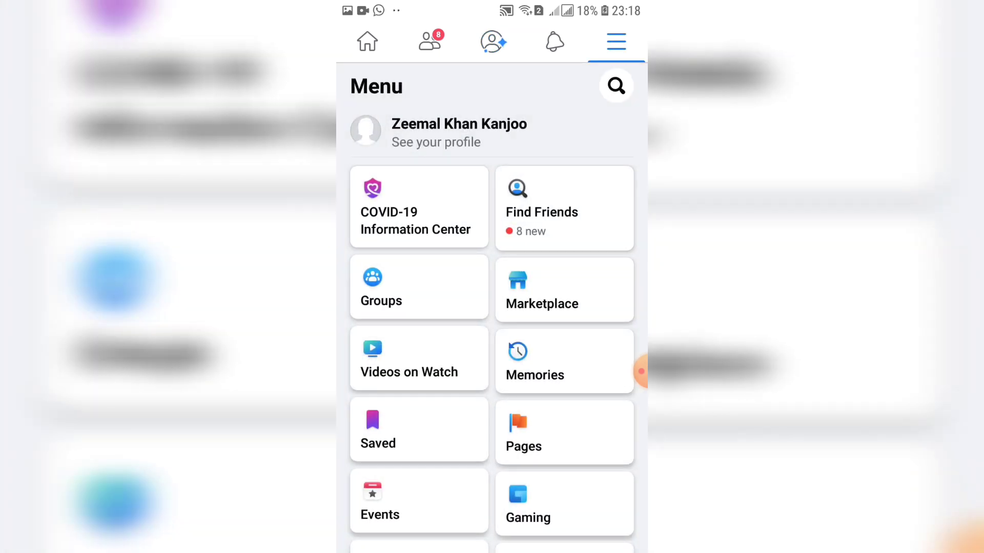
click(617, 42)
scroll(493, 308, down, 5)
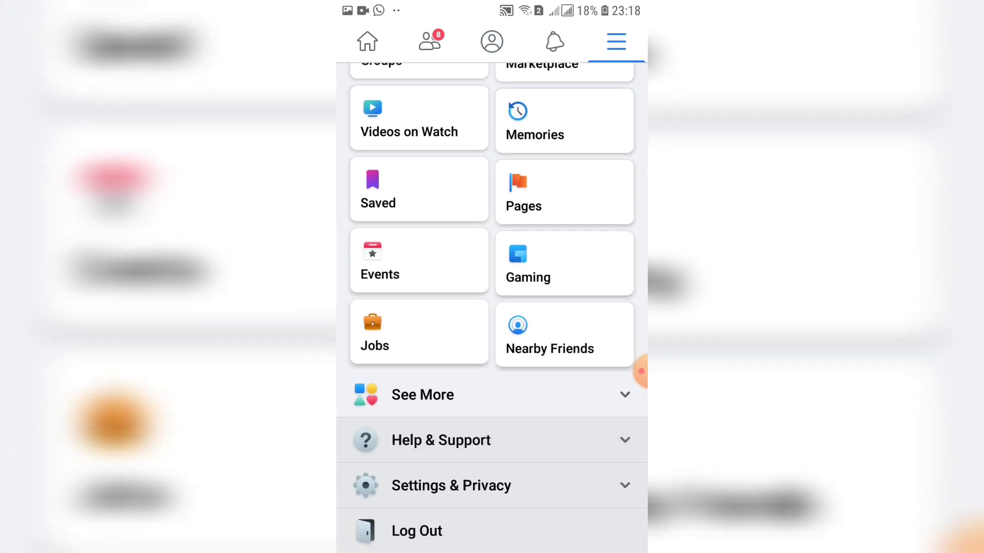
click(451, 493)
click(461, 138)
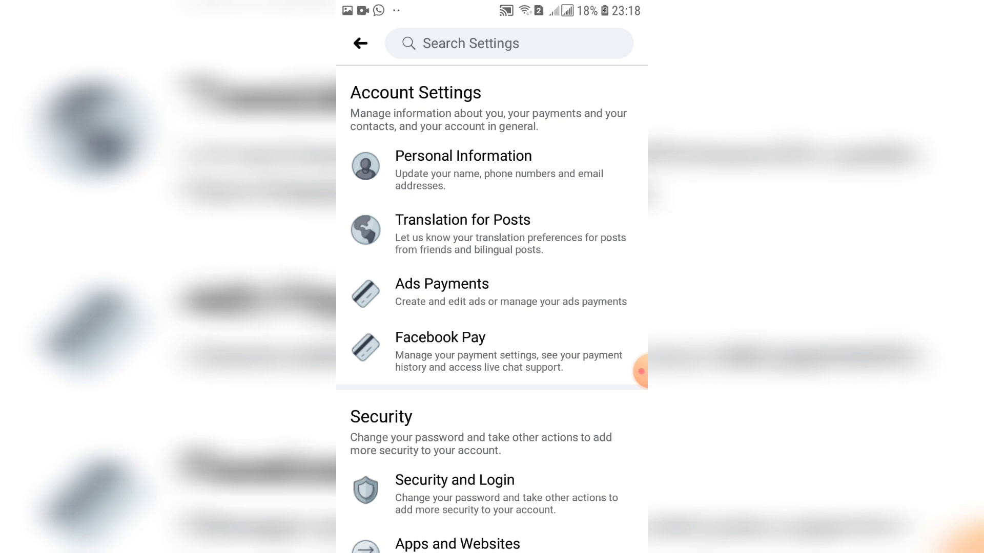
click(463, 168)
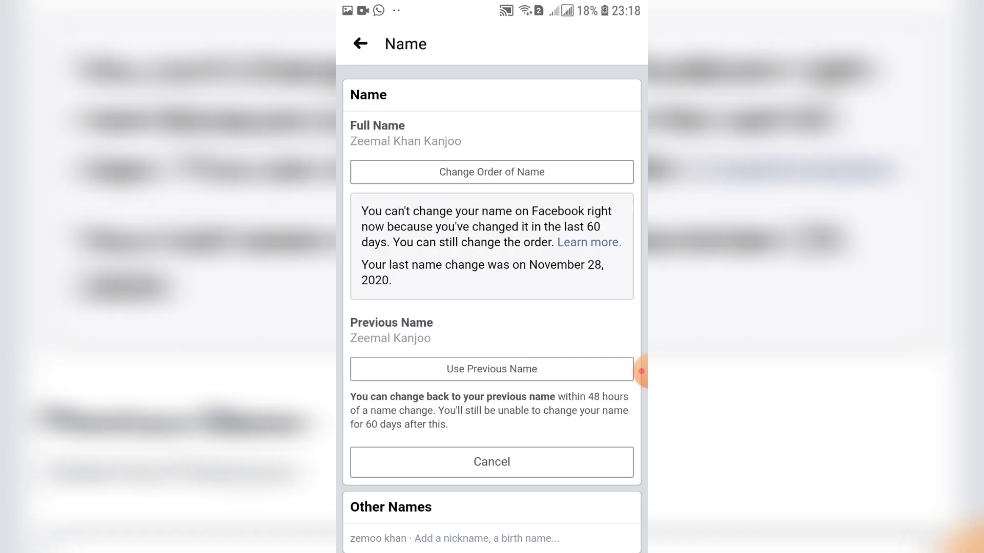
scroll(492, 308, down, 1)
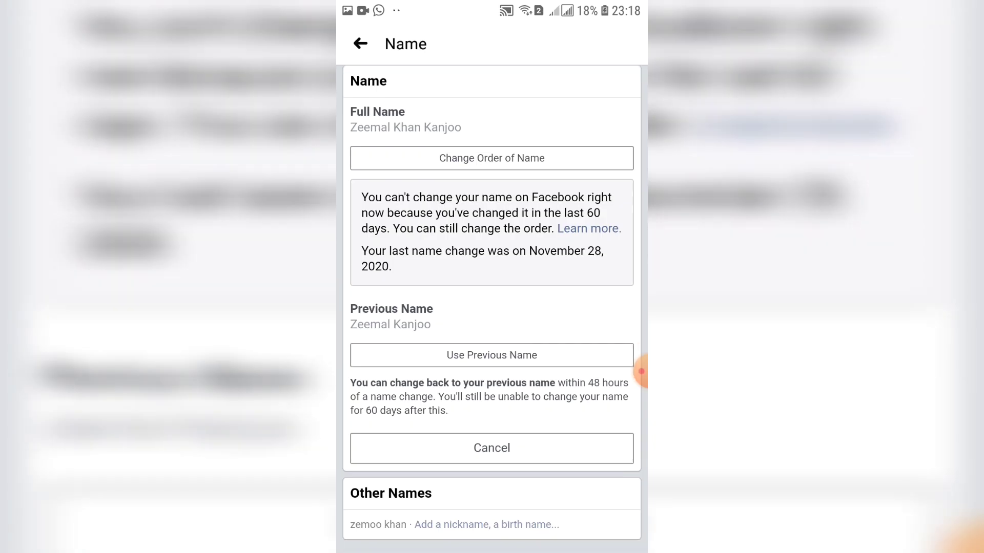
scroll(641, 373, up, 1)
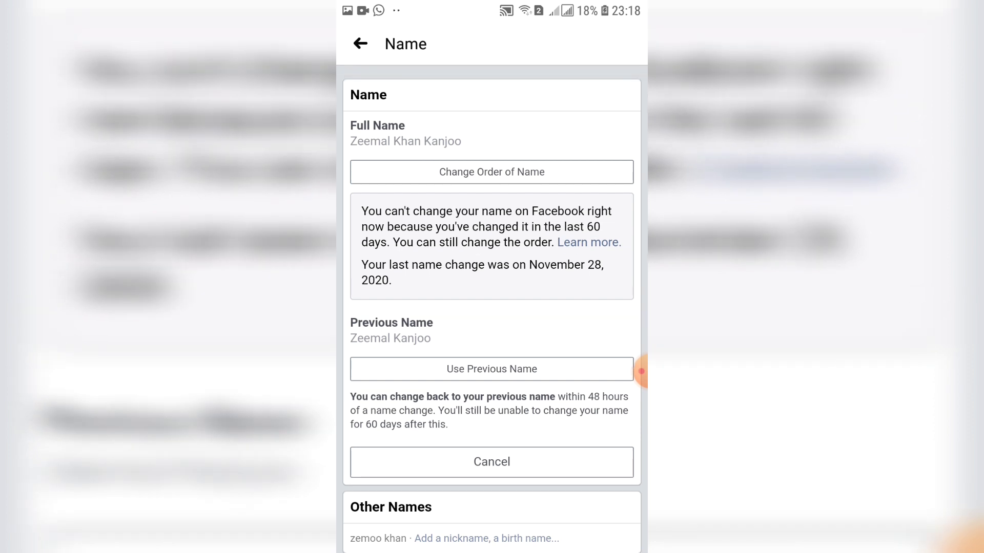
scroll(640, 372, down, 1)
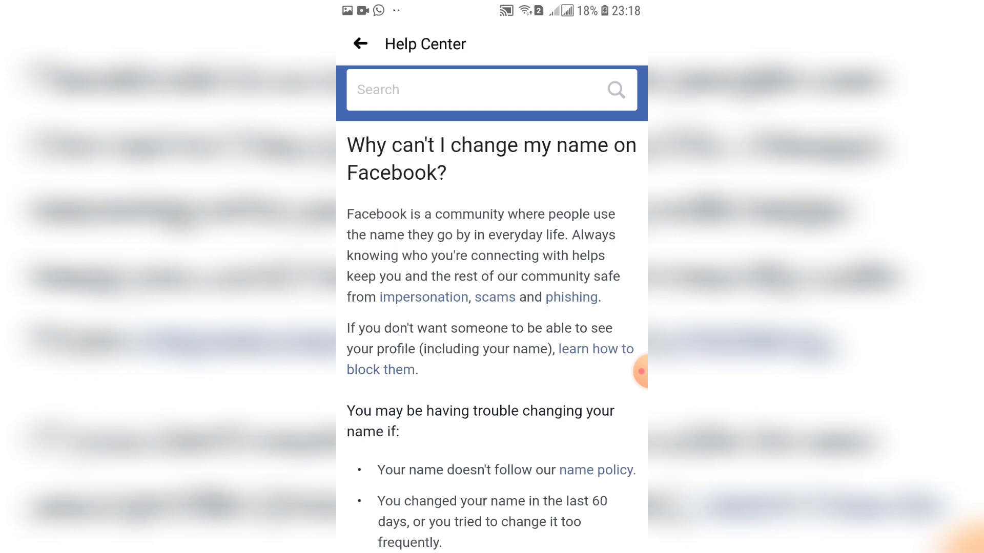
scroll(492, 308, down, 2)
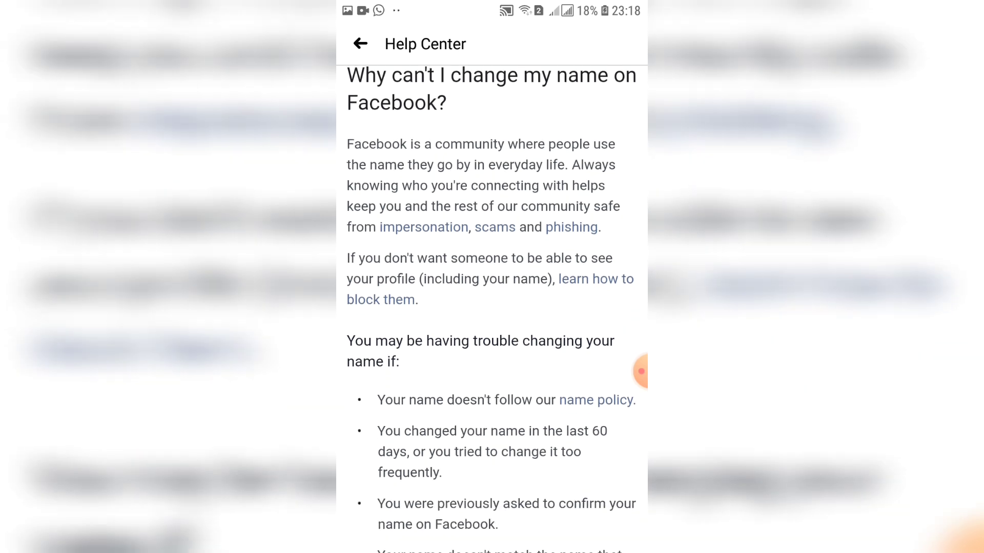
scroll(492, 307, down, 3)
scroll(492, 307, down, 2)
scroll(492, 307, down, 1)
scroll(493, 308, down, 1)
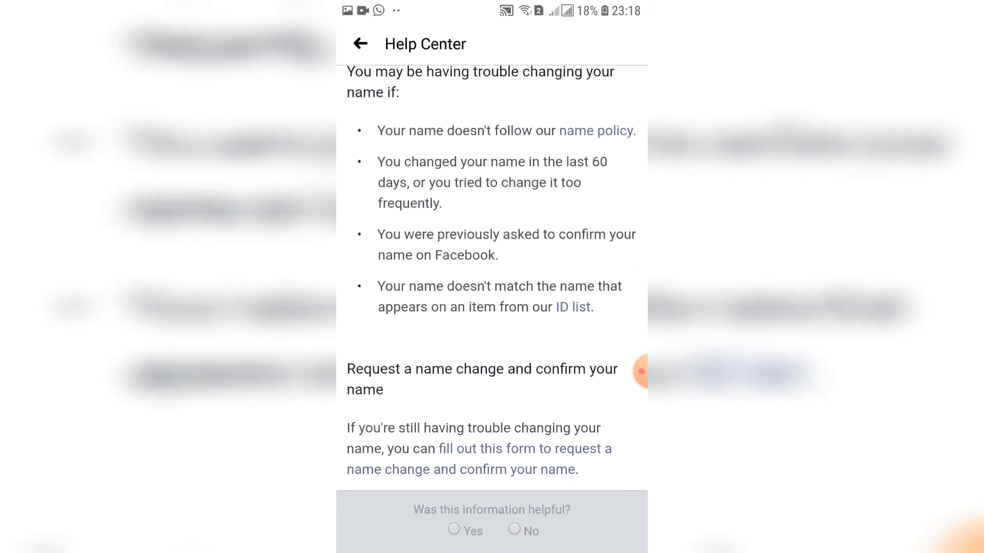
scroll(492, 308, down, 1)
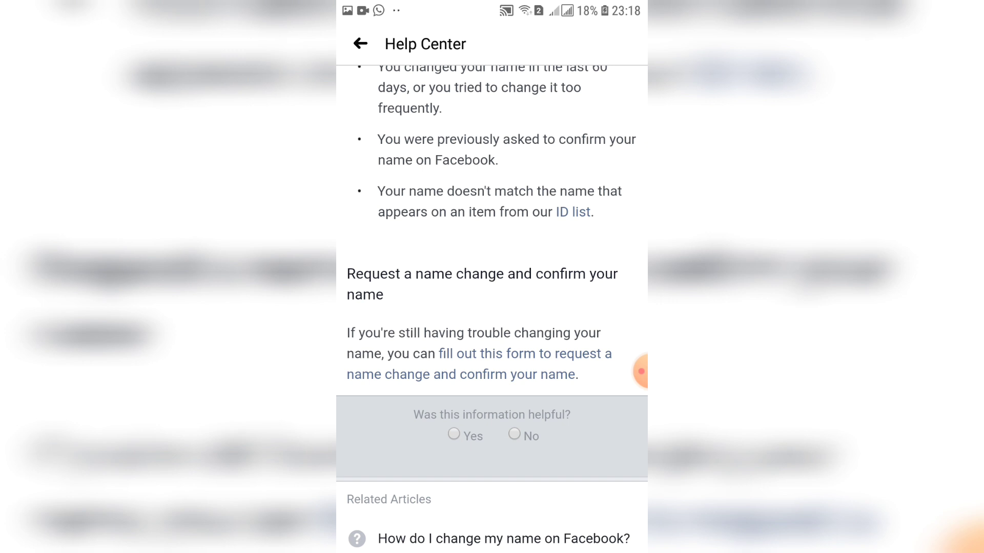
scroll(492, 308, down, 1)
scroll(493, 308, down, 1)
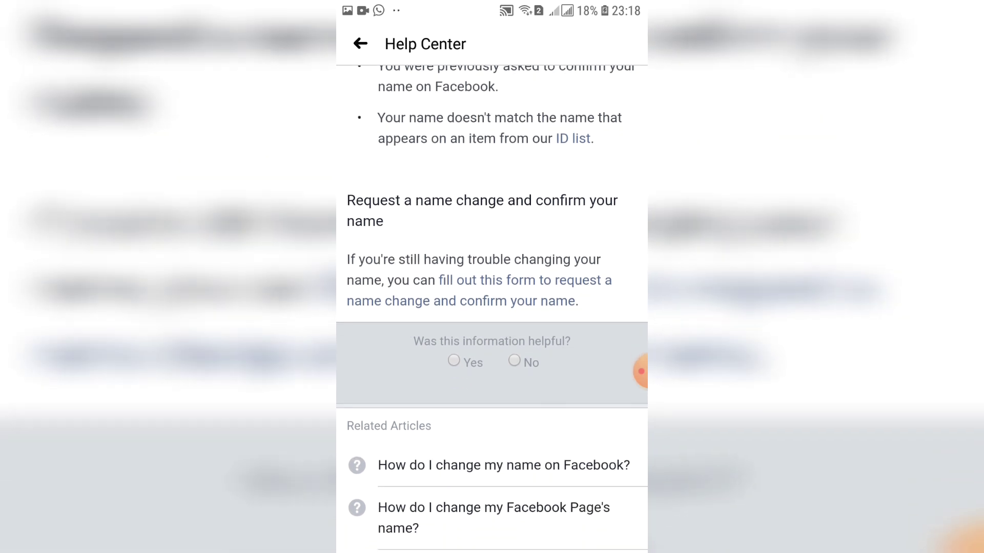
scroll(493, 308, down, 1)
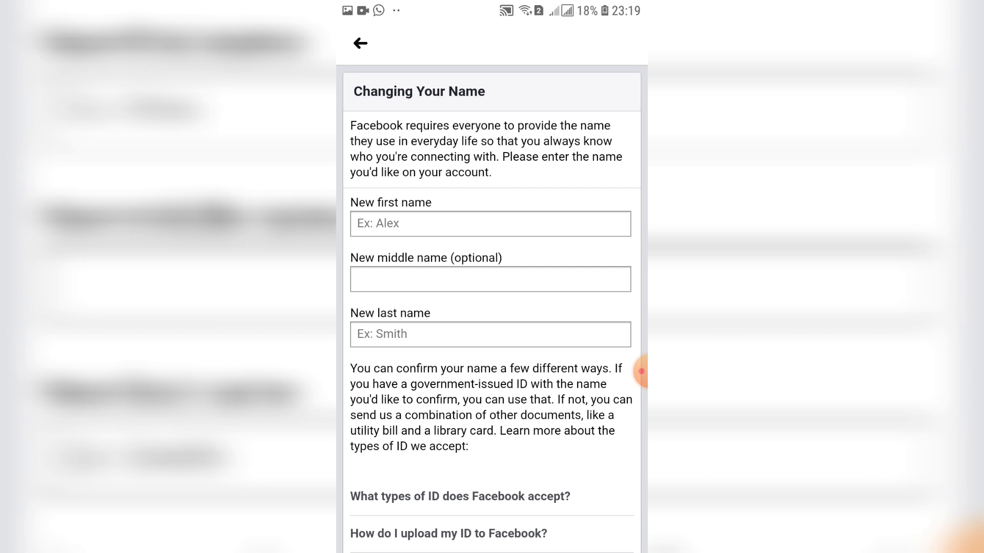
click(491, 224)
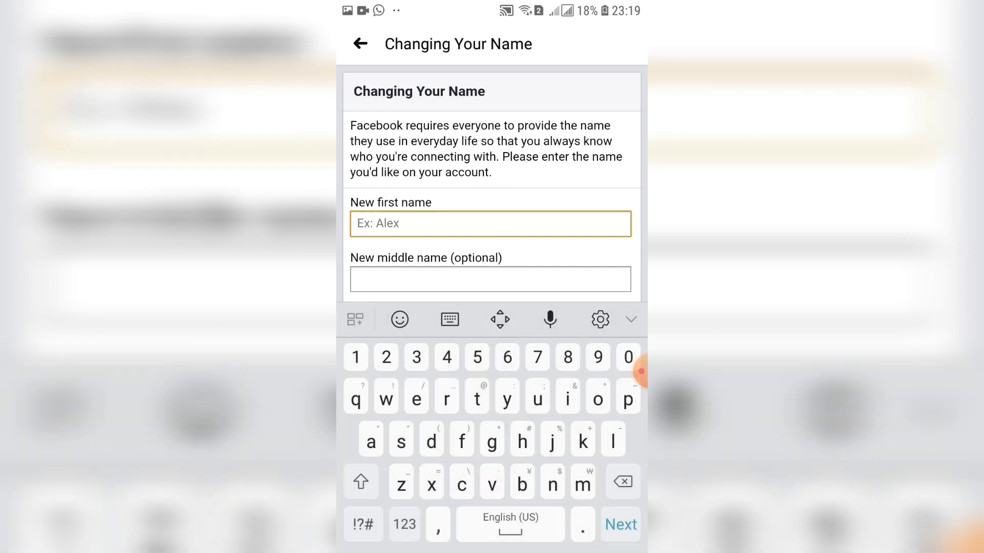
text(ze)
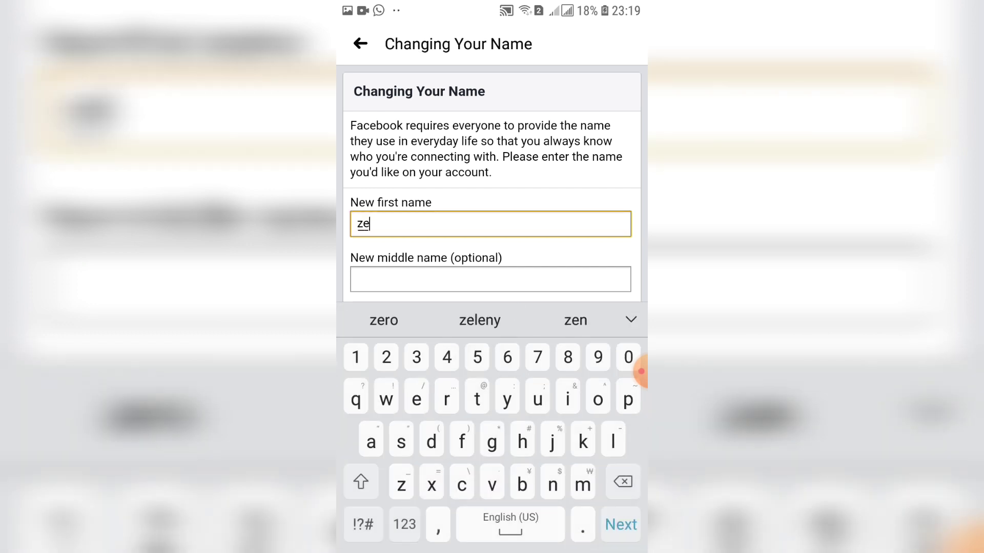
text(mm)
key(BackSpace)
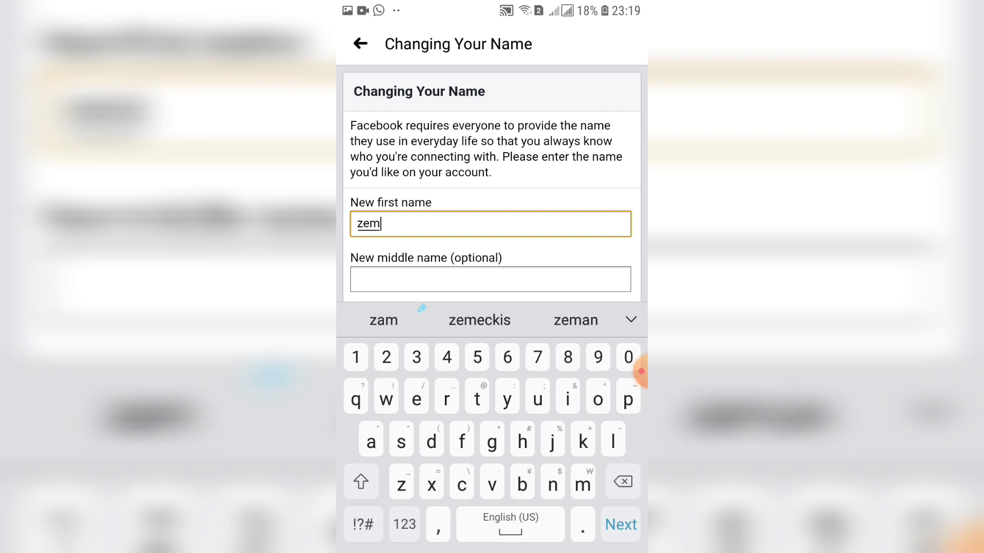
text(oo)
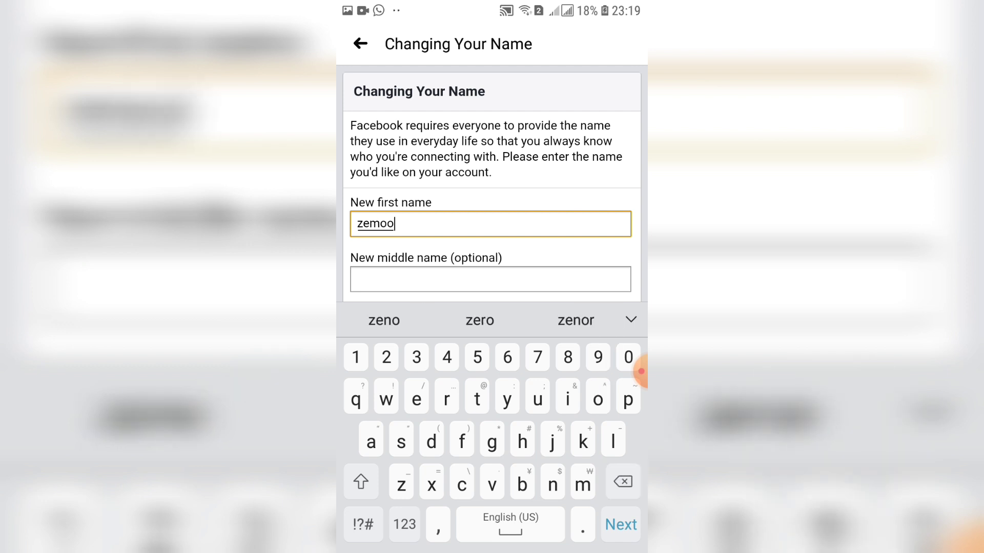
key(Tab)
scroll(492, 185, down, 2)
key(Tab)
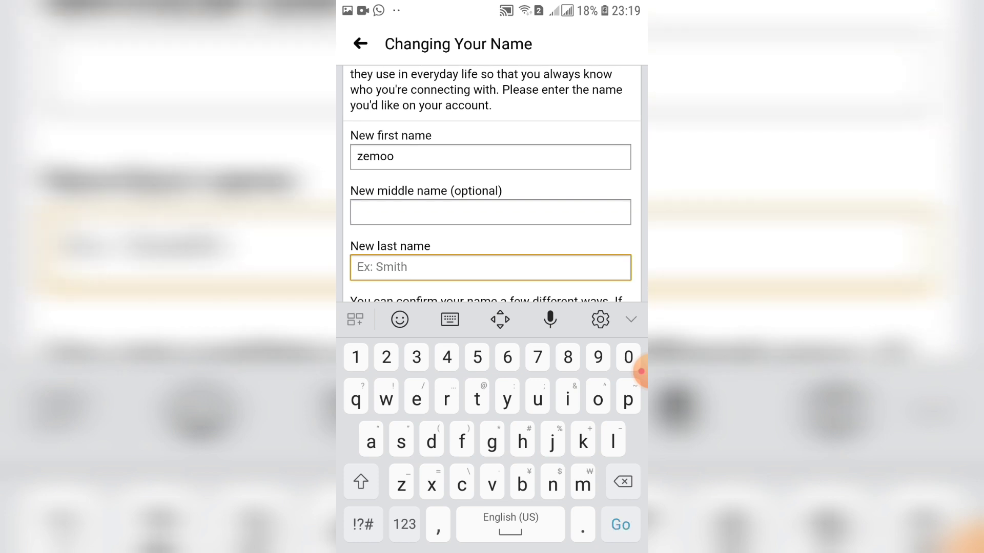
text(khan)
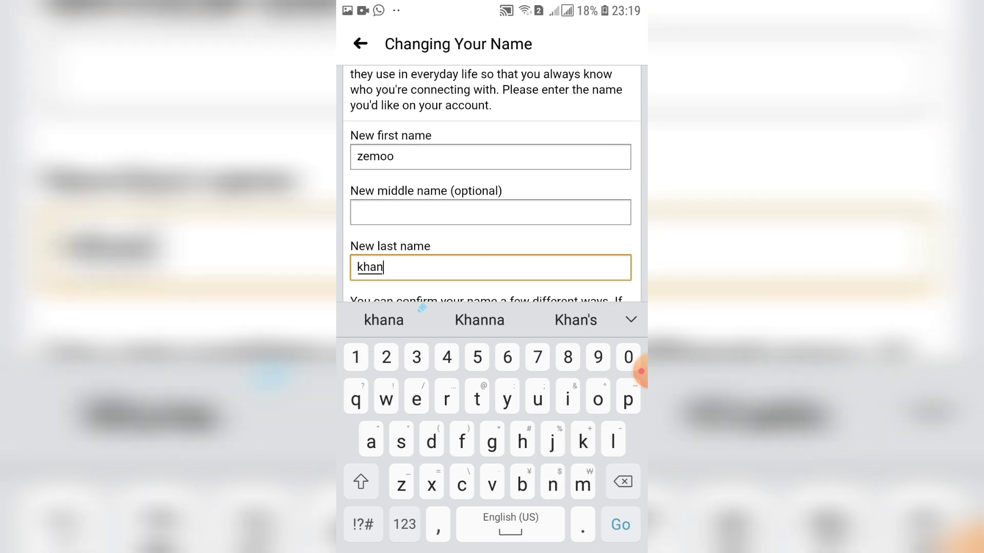
scroll(492, 185, down, 3)
scroll(492, 184, down, 2)
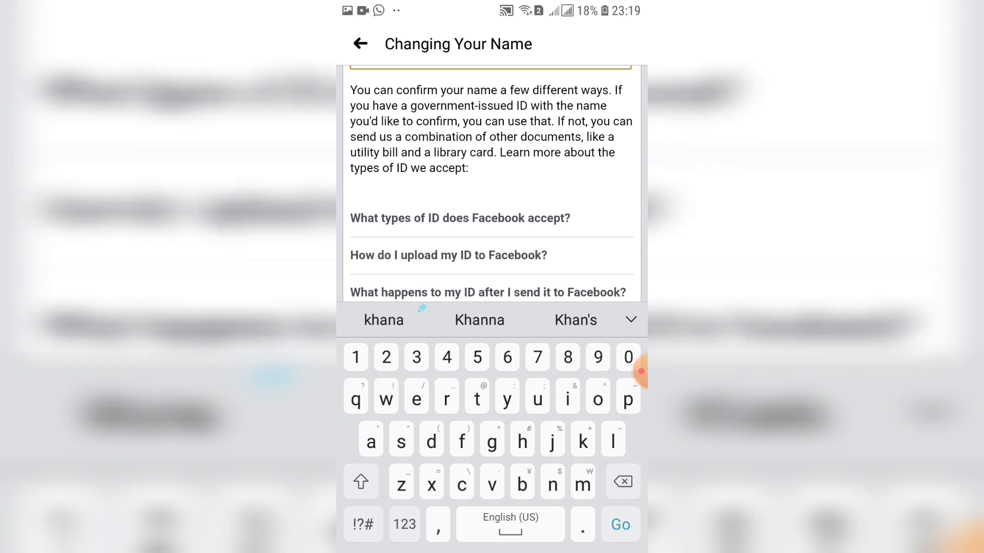
scroll(492, 185, down, 1)
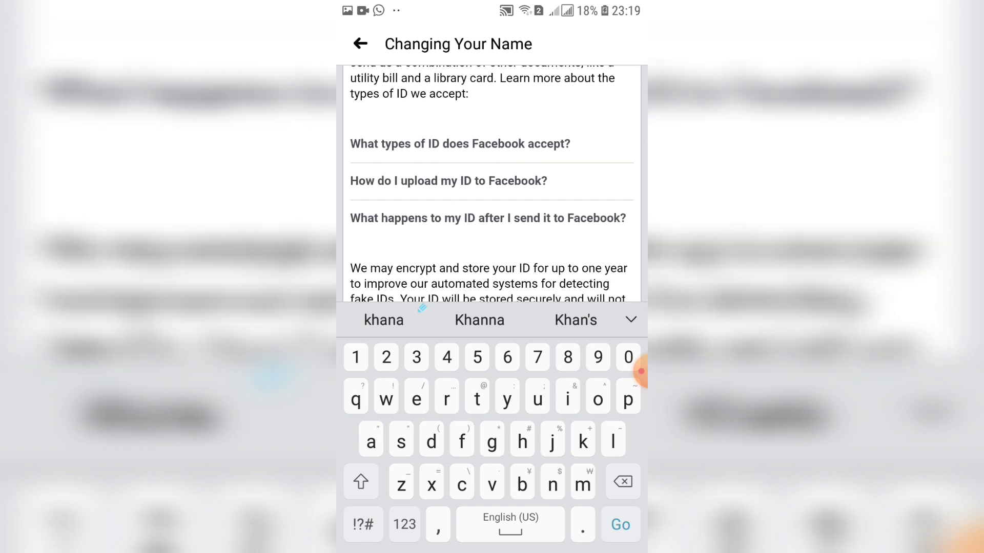
scroll(492, 184, down, 1)
scroll(492, 184, down, 1)
scroll(492, 185, down, 1)
scroll(492, 185, down, 1)
scroll(492, 185, down, 1)
scroll(493, 185, down, 1)
scroll(492, 185, down, 1)
scroll(492, 185, down, 1)
scroll(492, 185, down, 1)
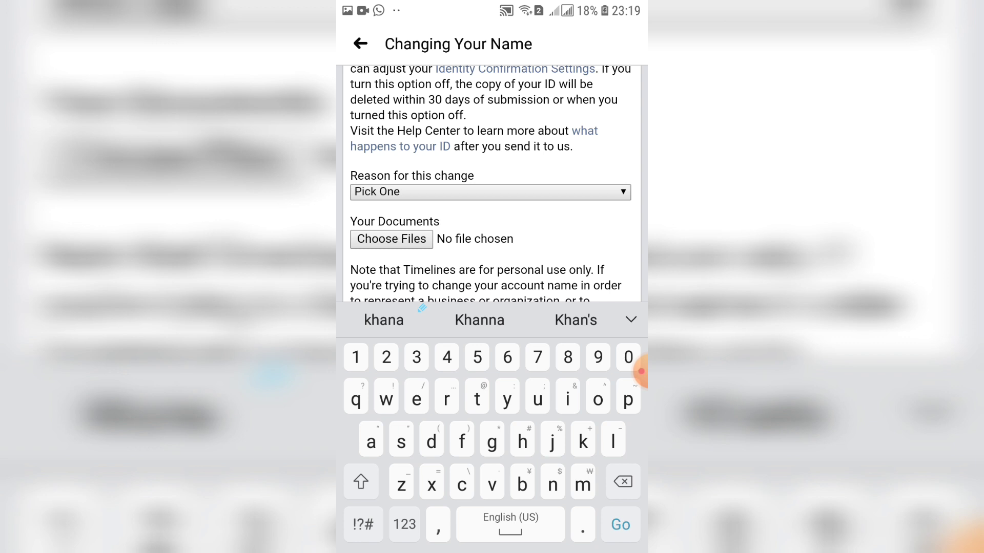
Step: Choose Spelling Mistake as the reason, attach the profile screenshot, and send the request
click(491, 191)
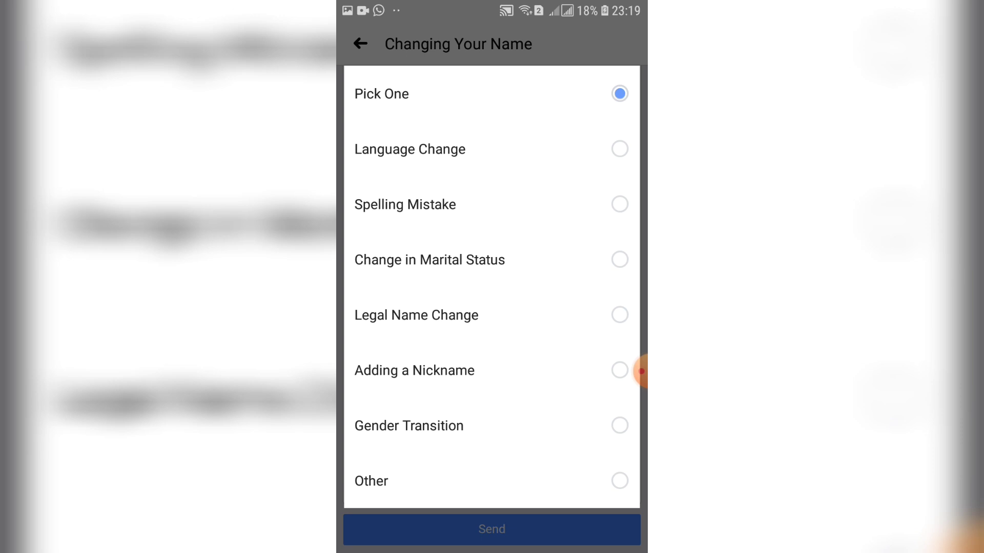
click(462, 204)
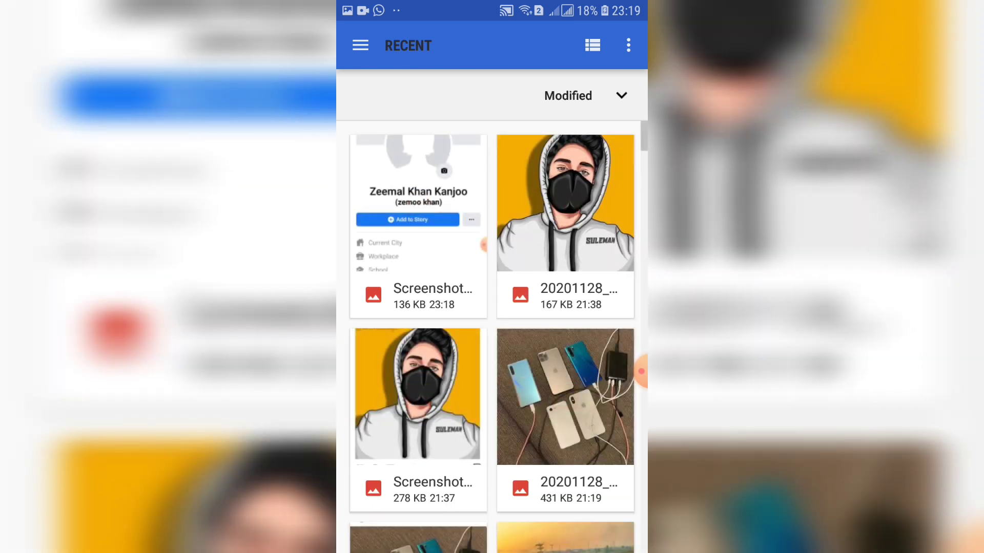
click(418, 222)
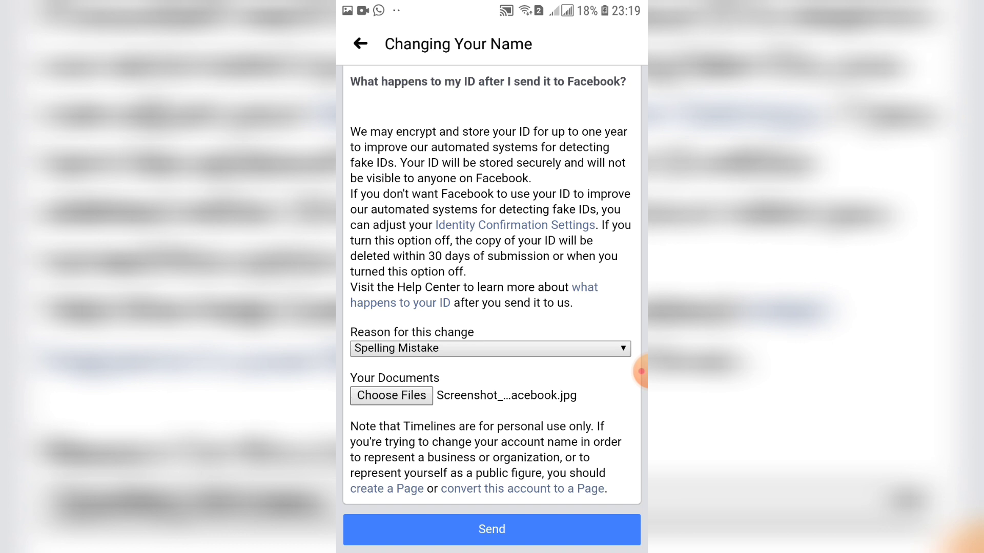
click(492, 530)
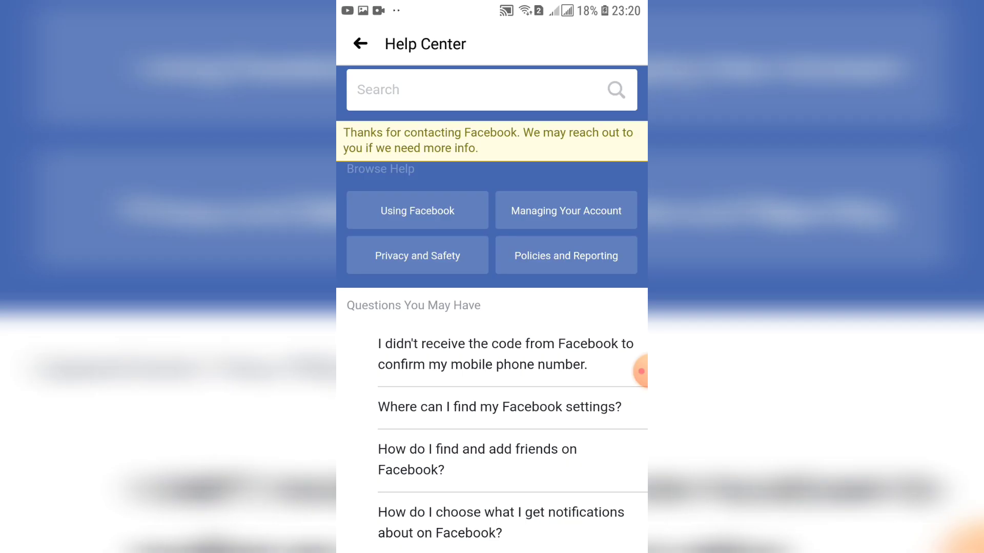
scroll(492, 308, down, 5)
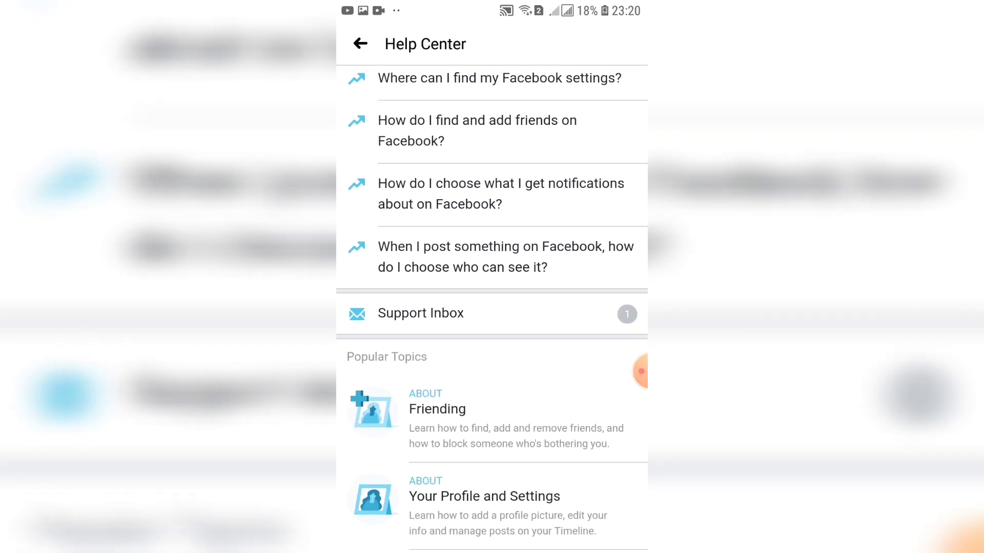
scroll(492, 308, down, 5)
scroll(491, 307, up, 10)
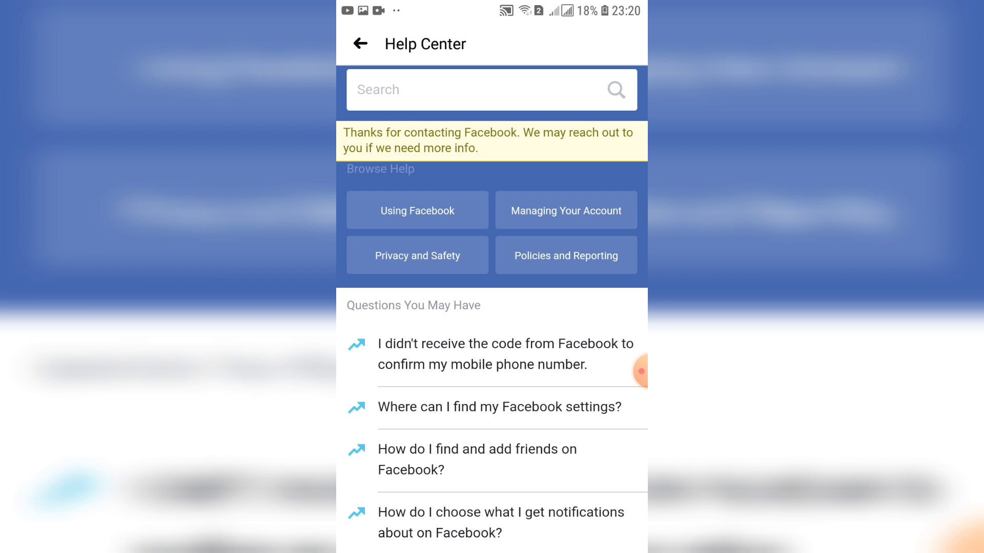
Step: Leave the Help Center via recent apps and Home, then relaunch Facebook from the home screen
key(alt+Tab)
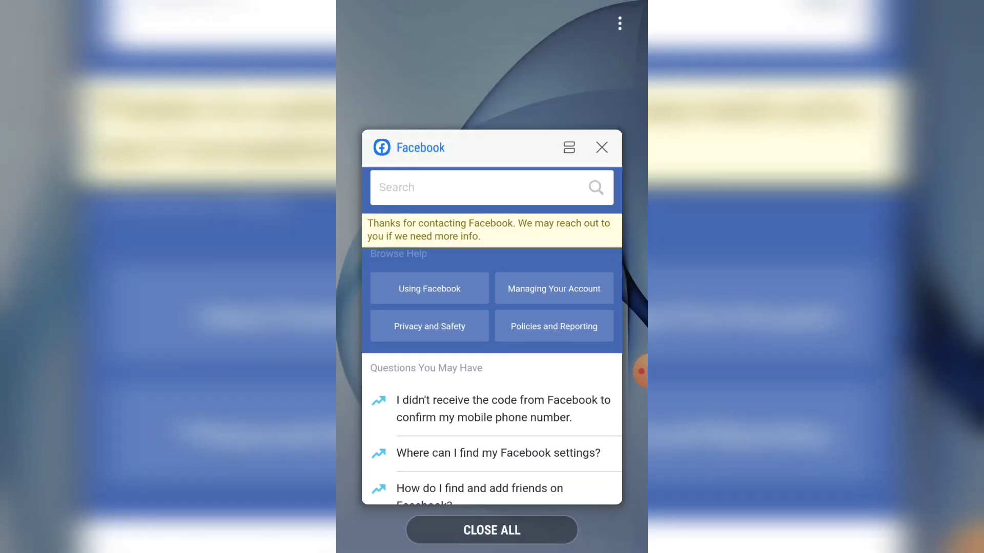
key(Home)
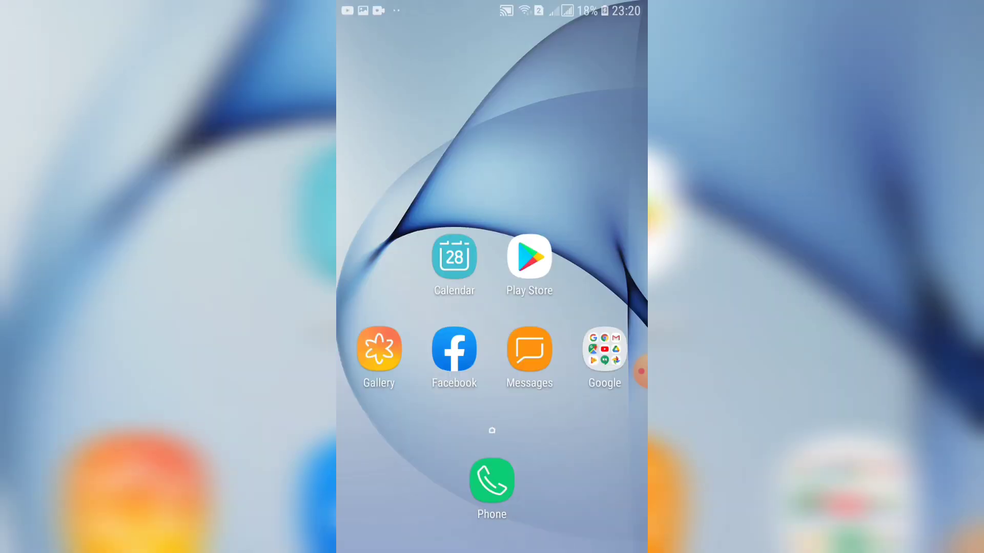
click(640, 372)
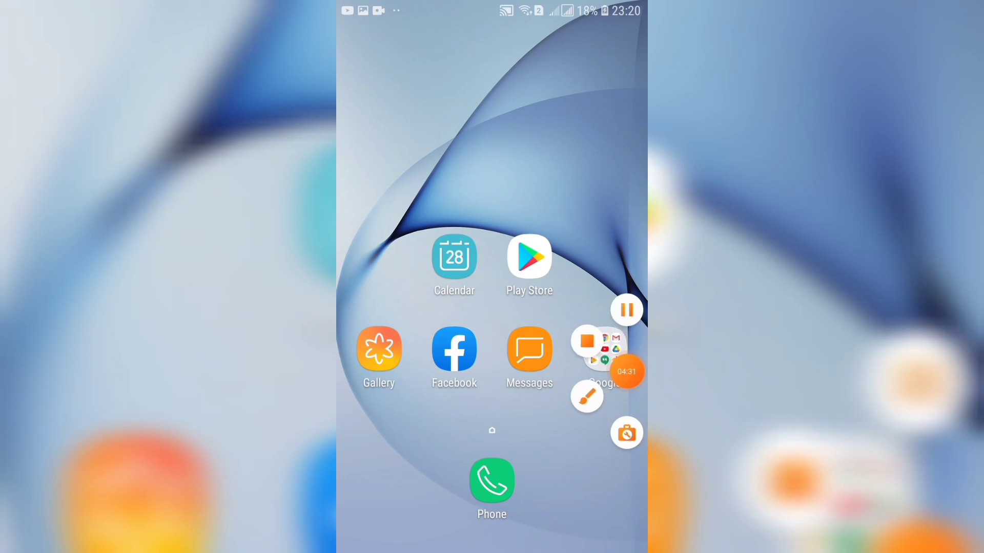